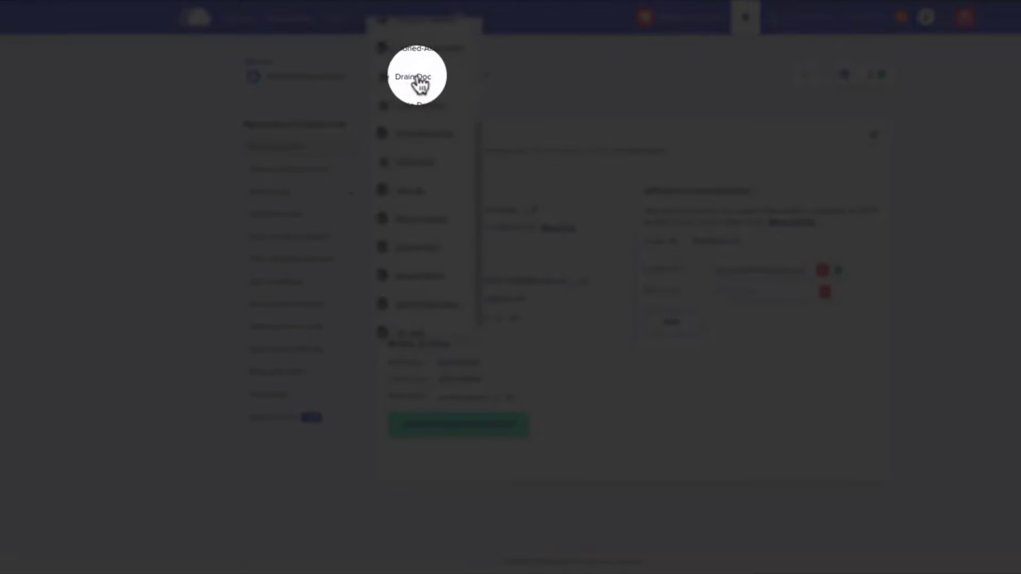
- Open the domain management settings of the Drain Doc application and bring up the form for adding a domain
click(531, 81)
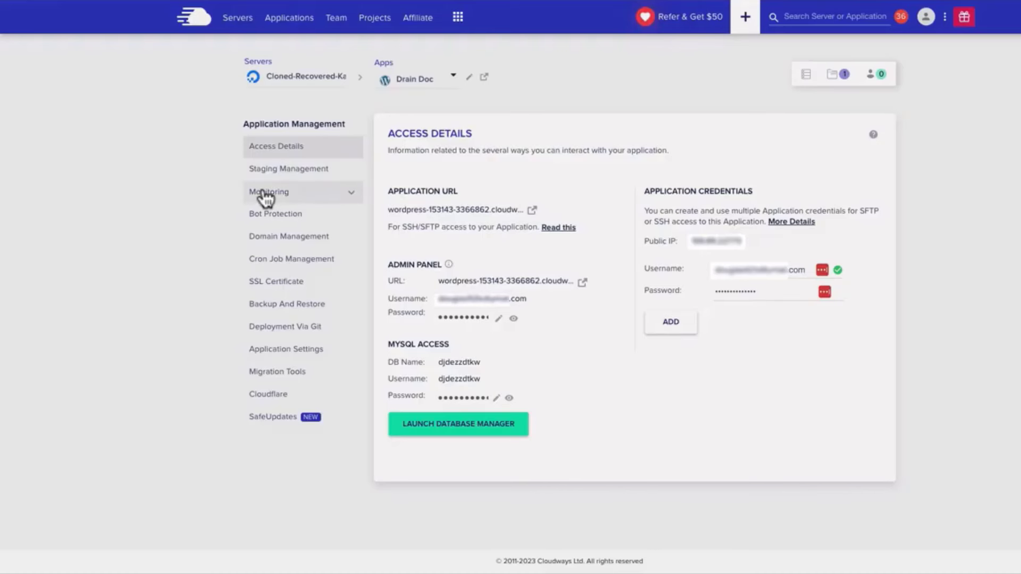
click(282, 248)
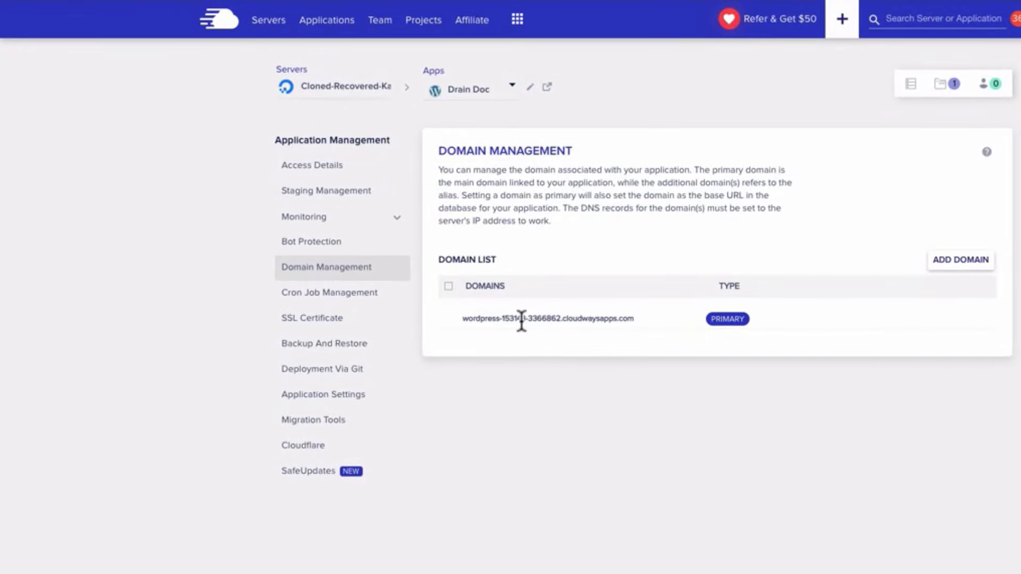
click(949, 266)
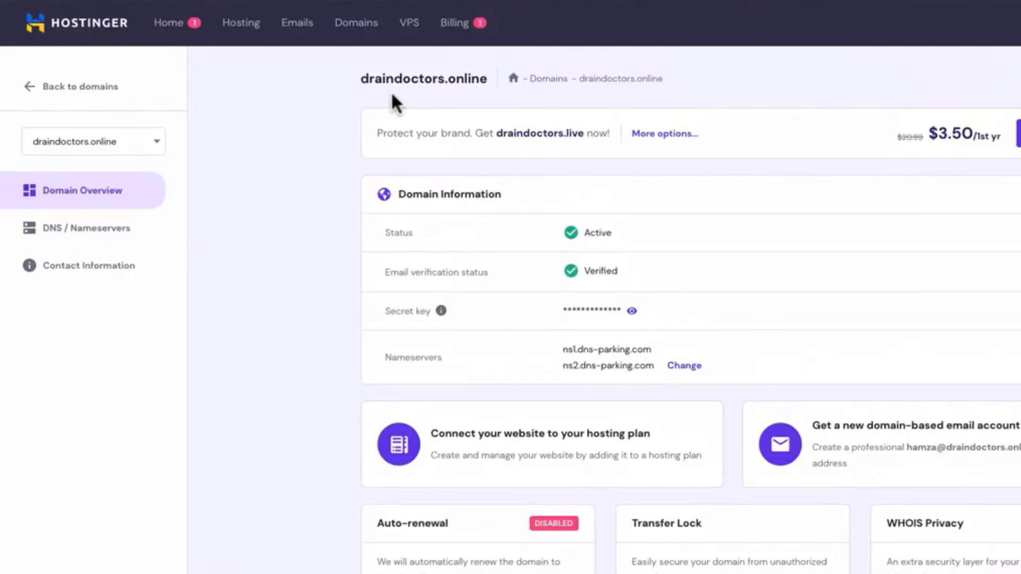
- Copy the domain name draindoctors.online from Hostinger and add it to the Drain Doc application in Cloudways
drag(364, 79, 485, 70)
key(ctrl+c)
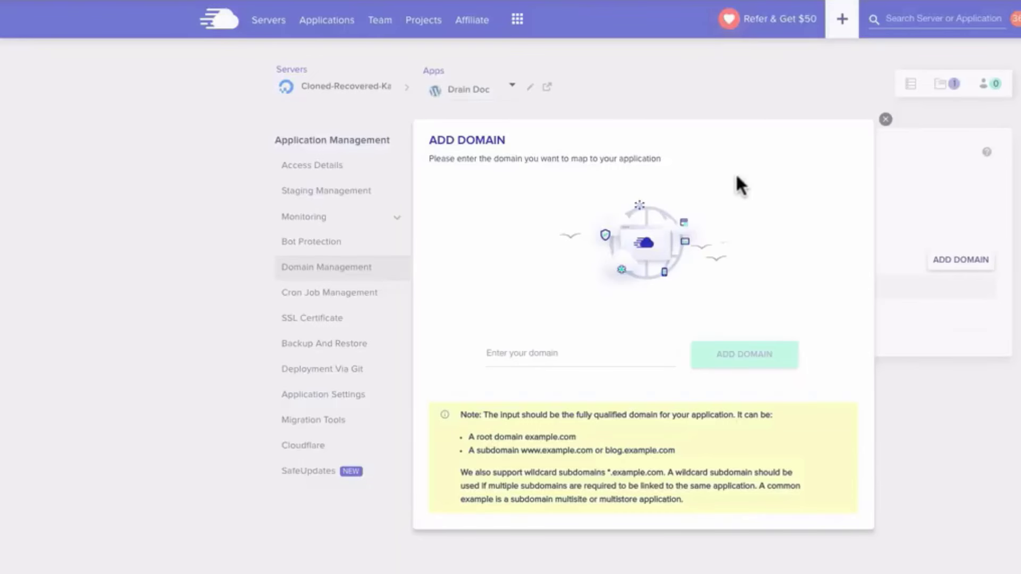
click(556, 351)
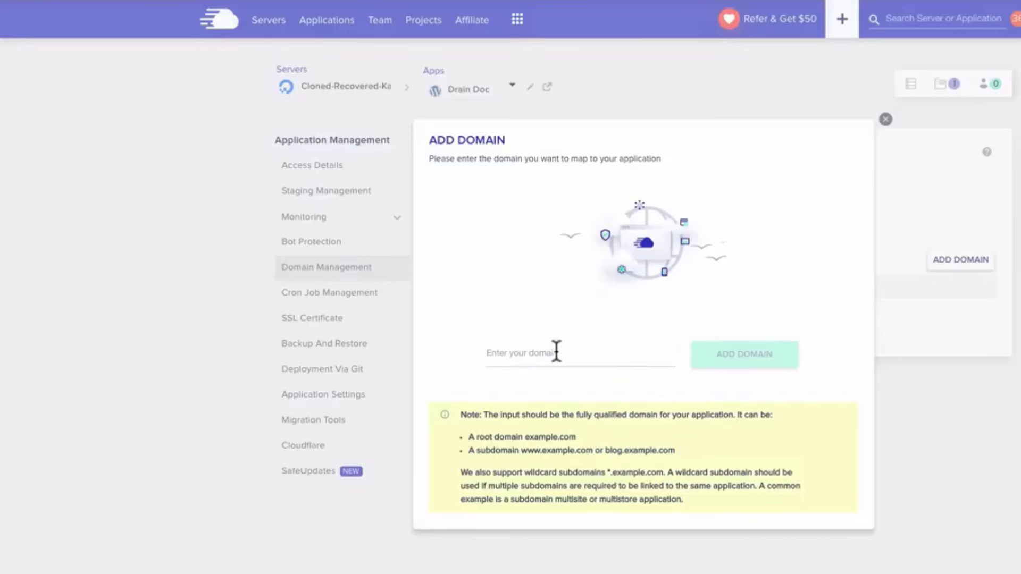
key(ctrl+v)
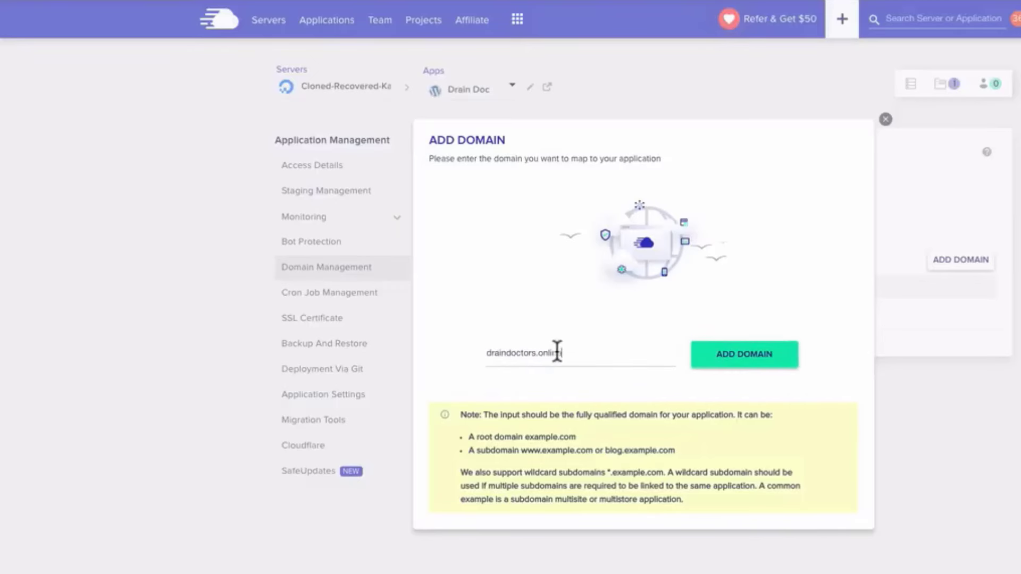
click(730, 359)
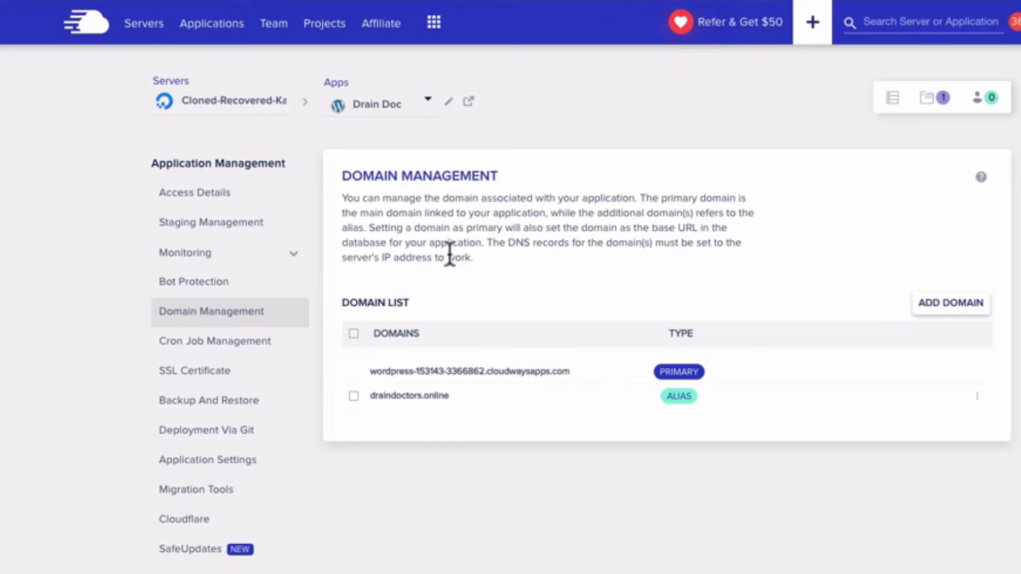
- Add an A record named @ to draindoctors.online's DNS in Hostinger, pointing to the public IP copied from the Cloudways access details
click(219, 195)
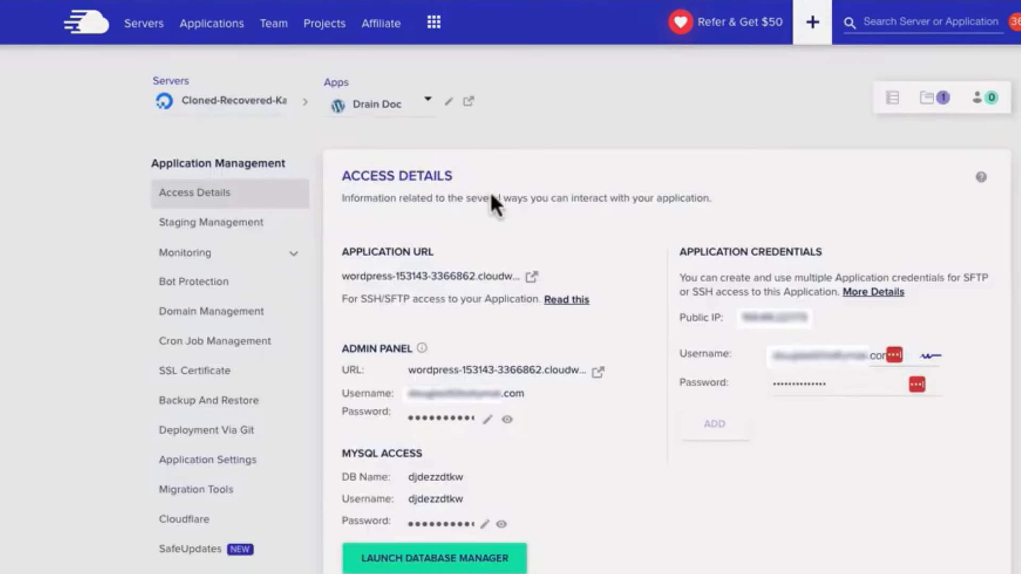
click(752, 322)
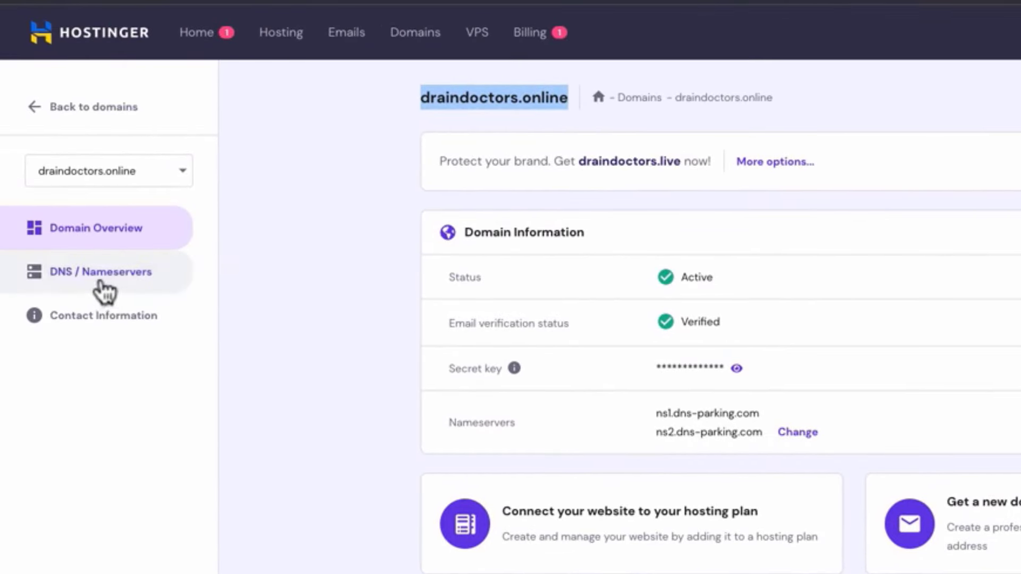
click(105, 291)
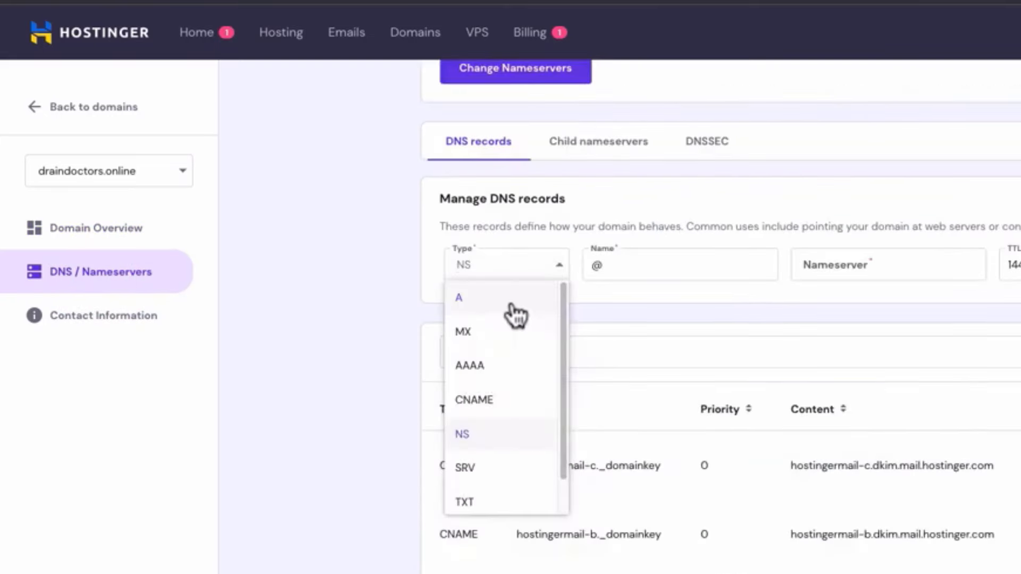
click(512, 308)
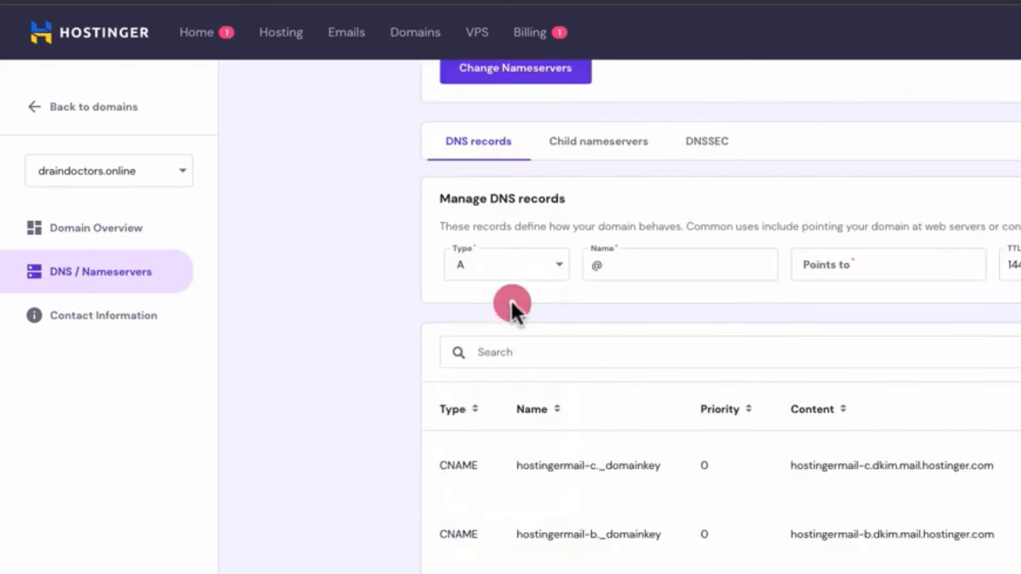
click(608, 272)
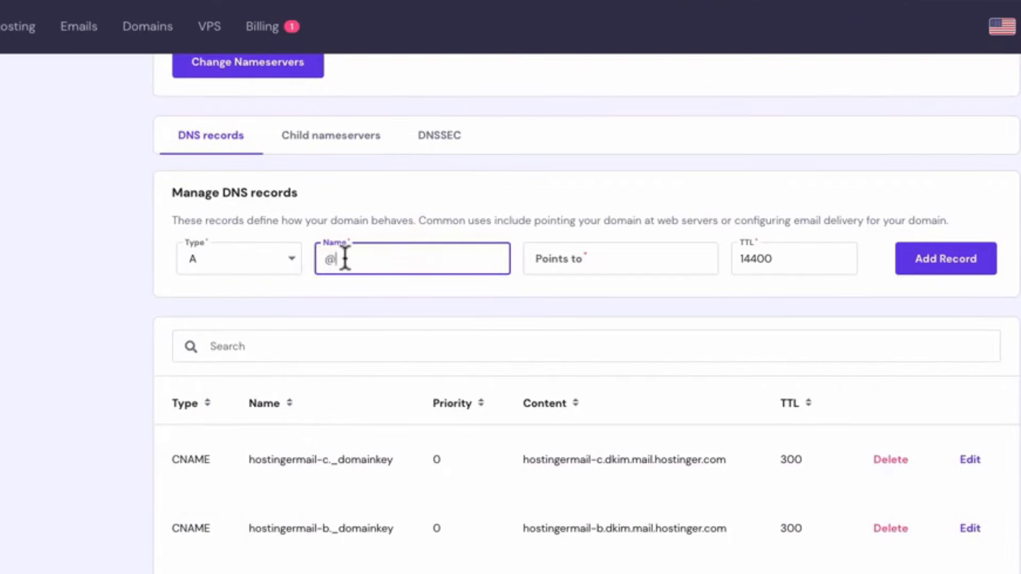
click(615, 261)
click(615, 261)
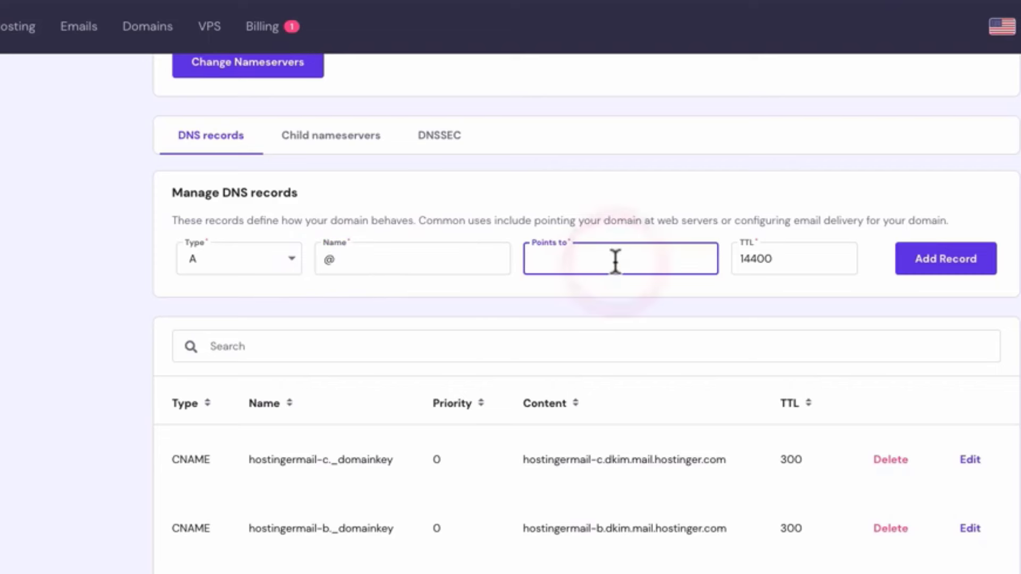
key(ctrl+v)
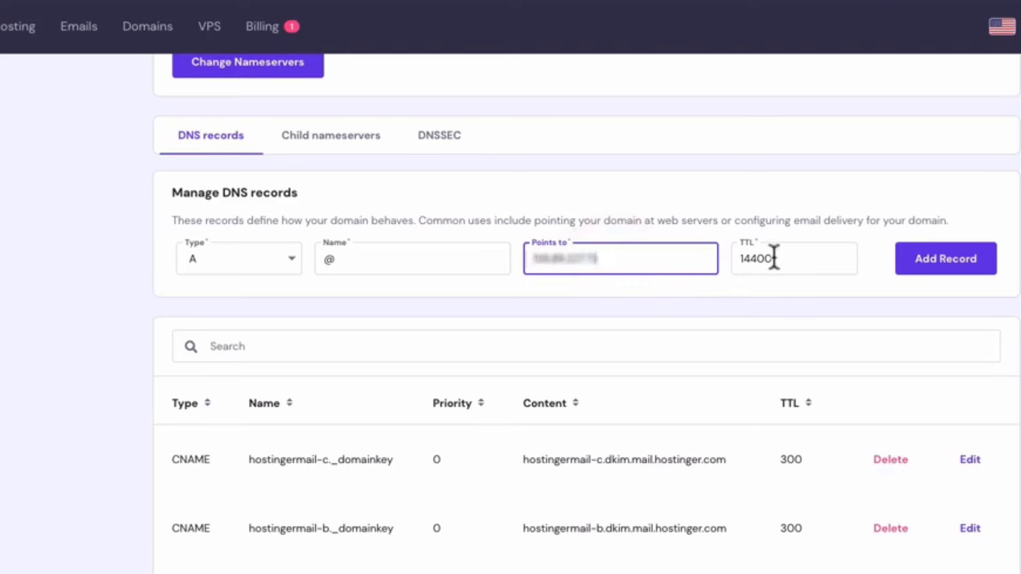
click(921, 260)
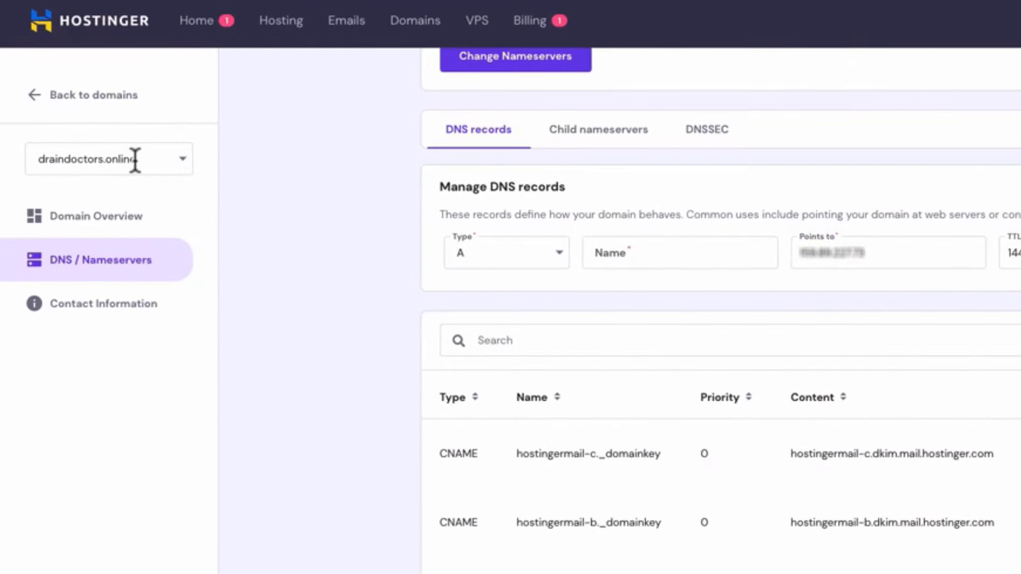
- Make draindoctors.online the primary domain of the Drain Doc application in Cloudways
click(449, 400)
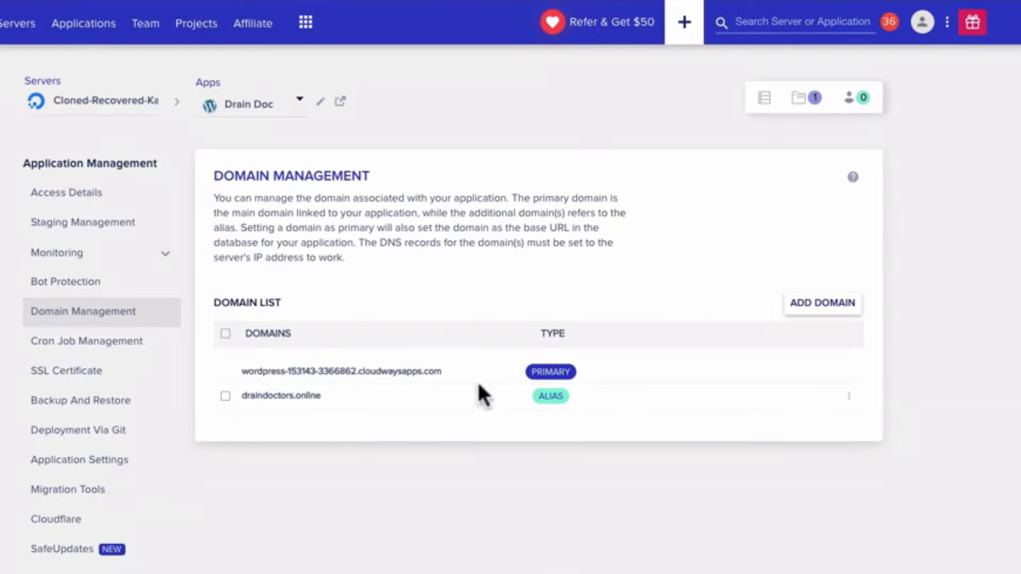
click(370, 396)
drag(359, 371, 328, 371)
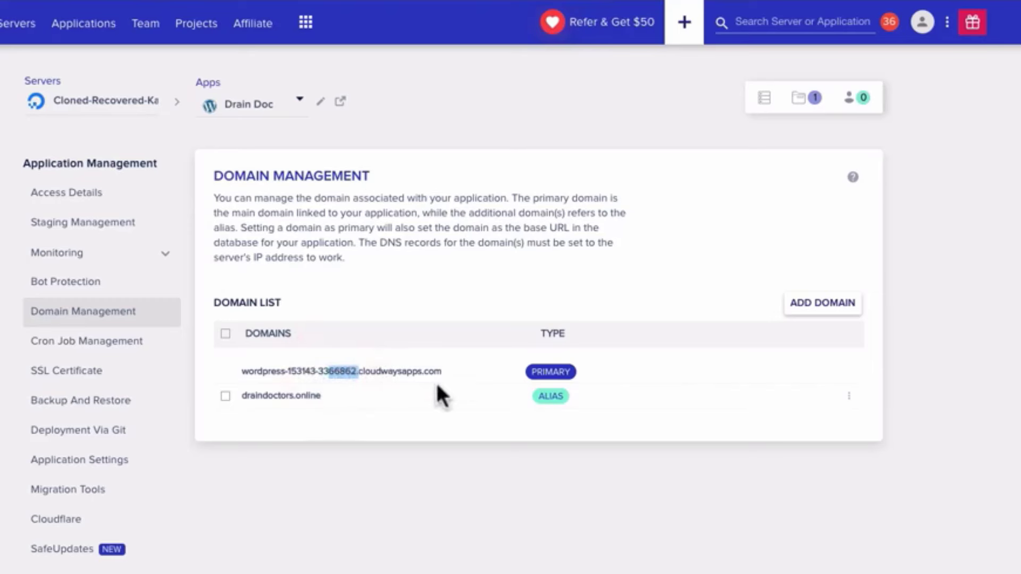
click(849, 396)
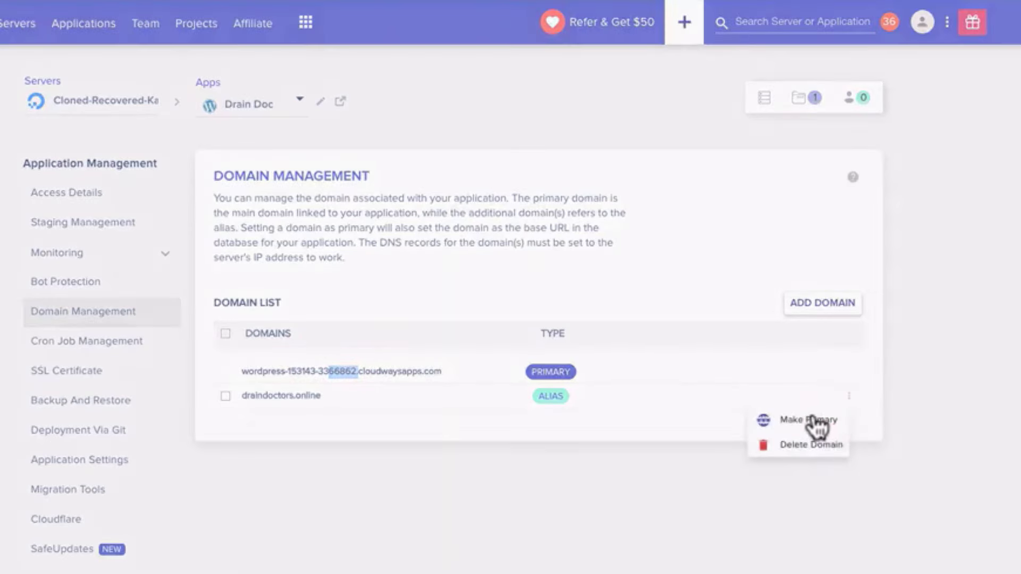
click(807, 419)
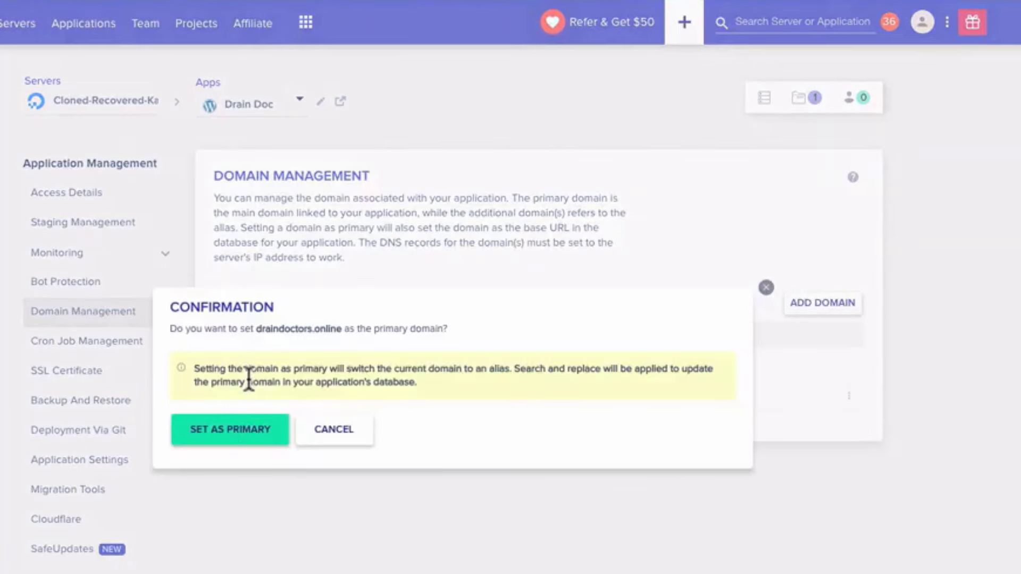
click(235, 437)
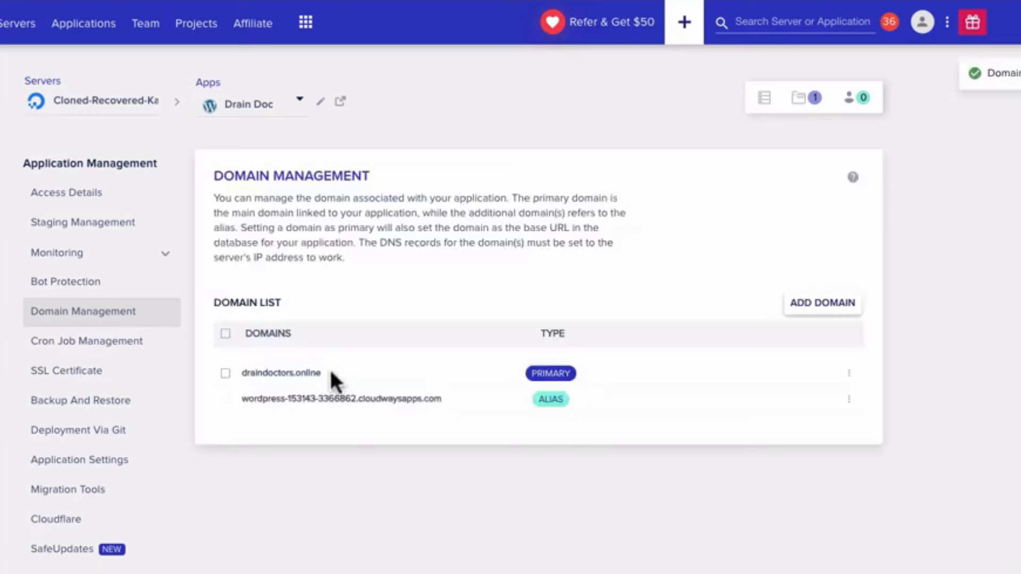
- Check draindoctors.online in the browser and the application and admin panel URLs in the Cloudways access details
drag(330, 369, 242, 370)
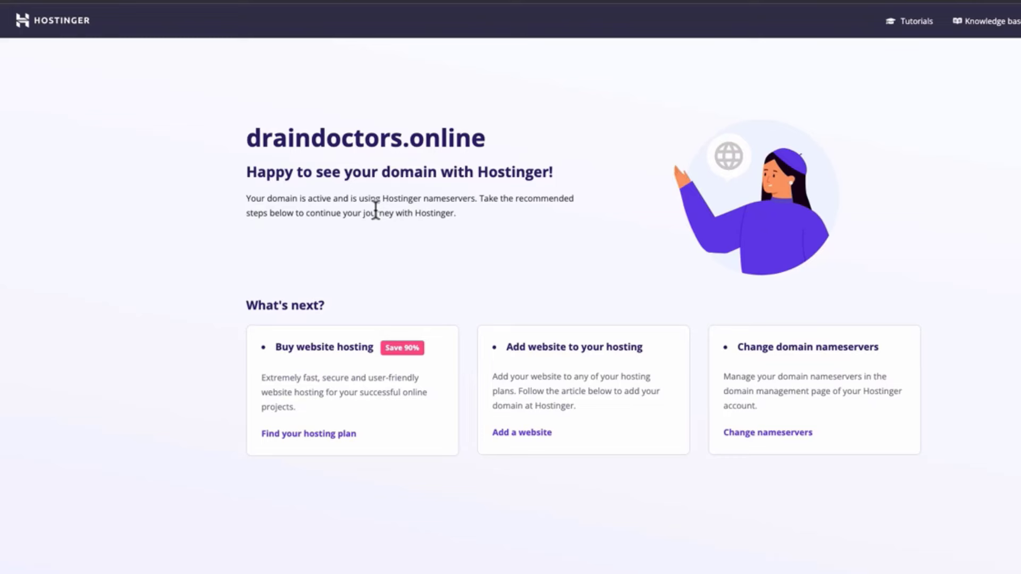
click(351, 324)
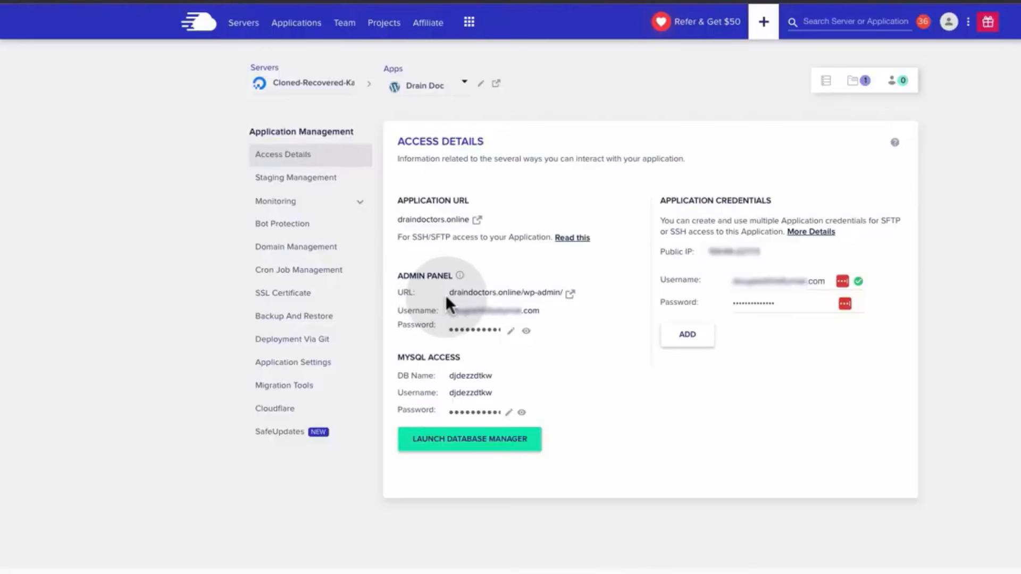
click(430, 296)
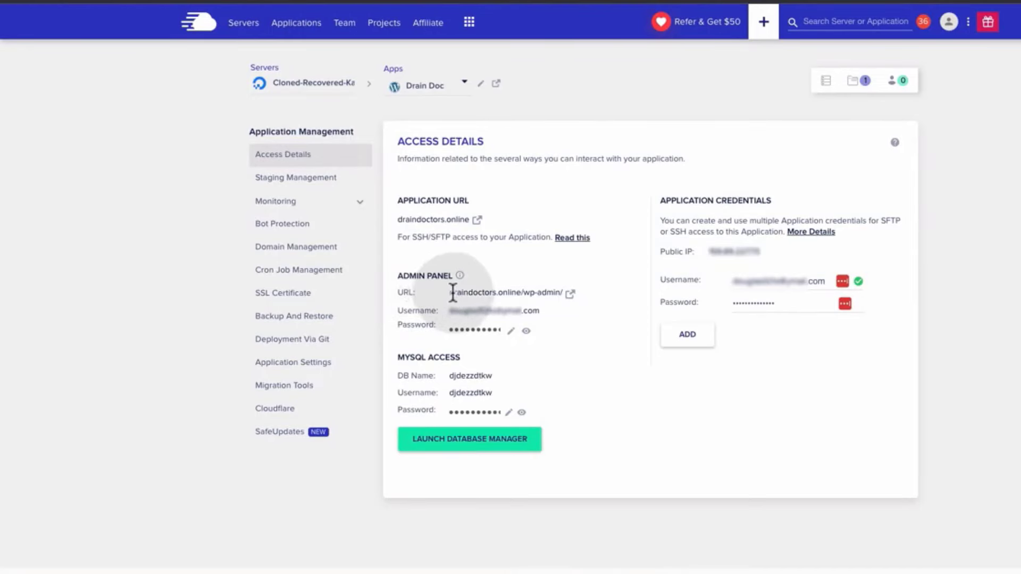
- Open the application's SSL certificate settings and choose the free Let's Encrypt option
click(295, 301)
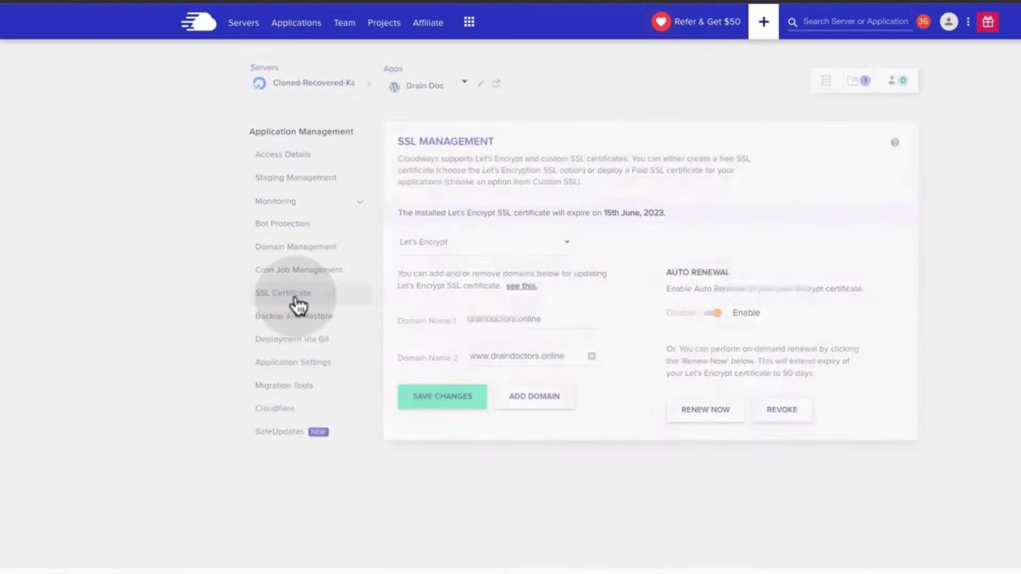
click(426, 248)
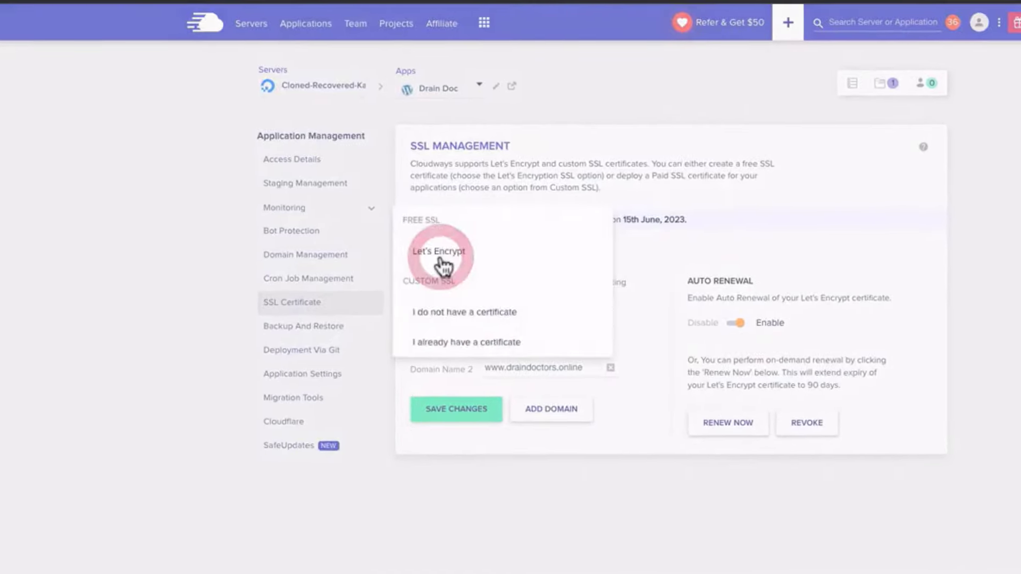
click(440, 256)
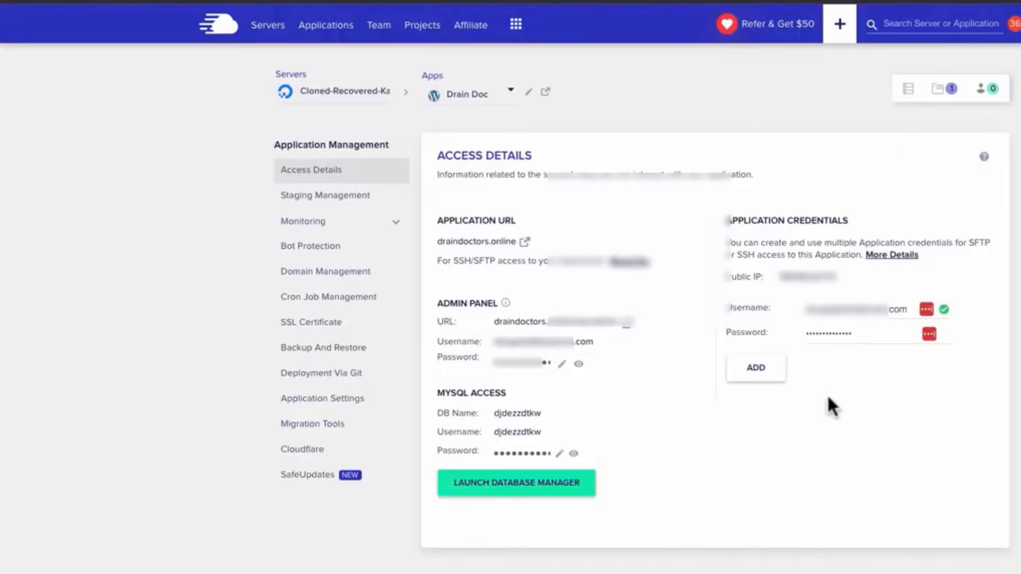
- Review the admin panel password and its editing form in the access details without saving, and look over the WordPress dashboard
click(578, 364)
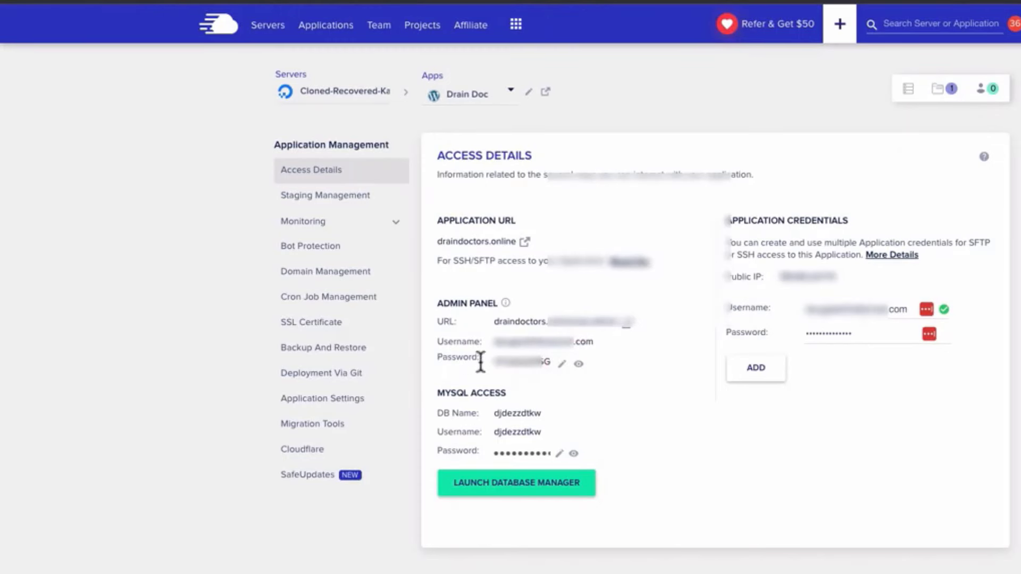
click(560, 365)
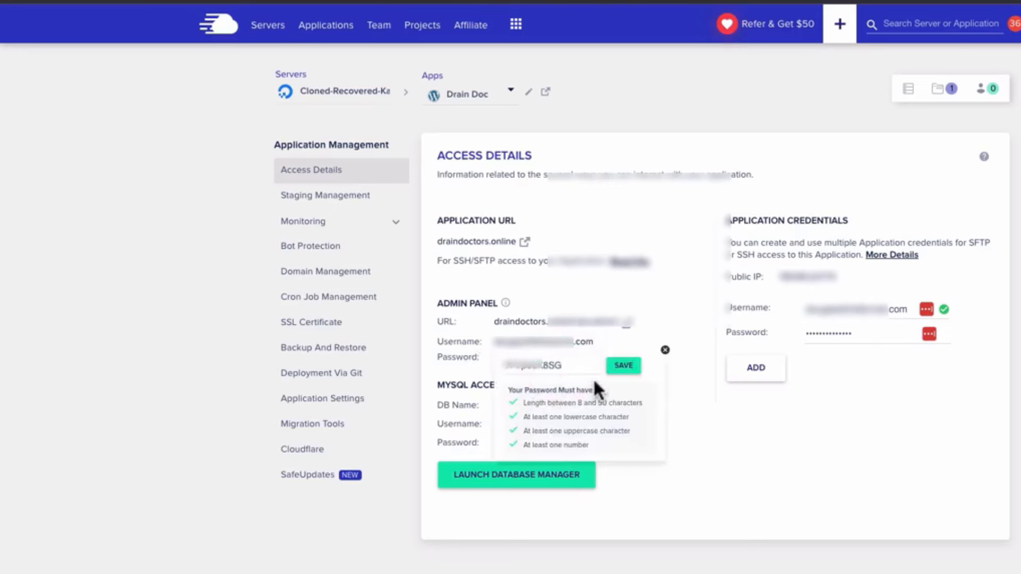
click(664, 350)
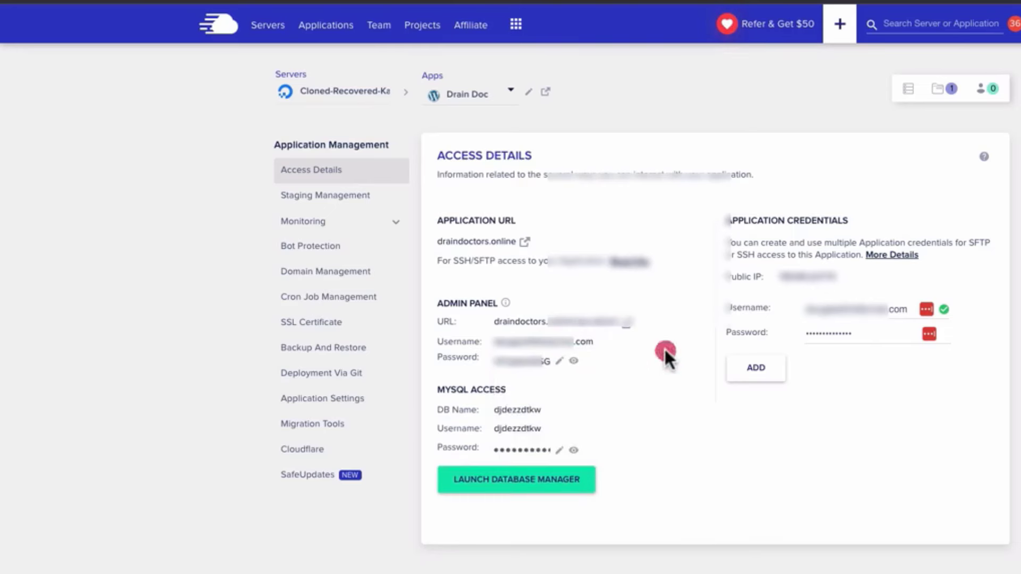
click(573, 361)
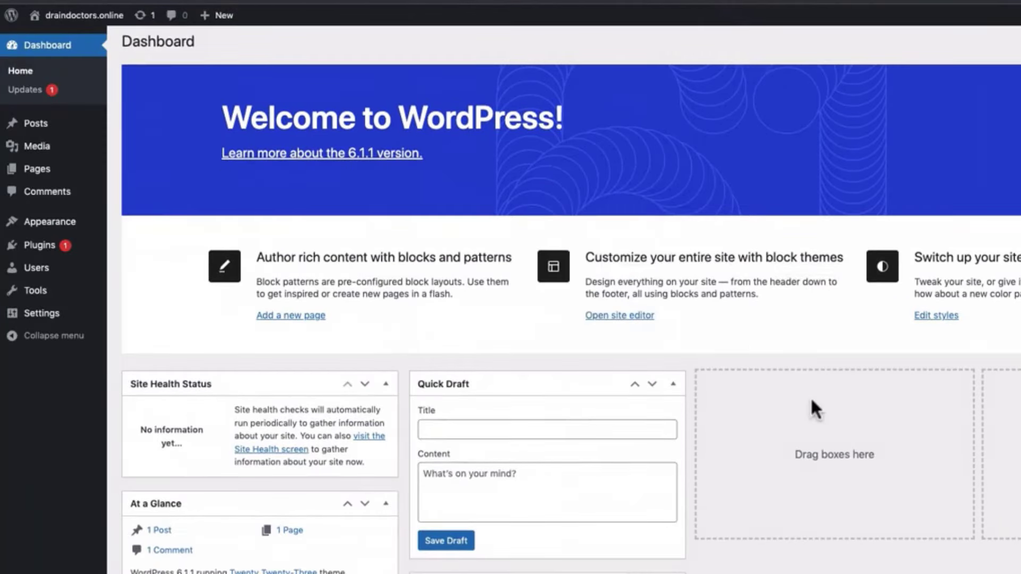
scroll(811, 401, down, 3)
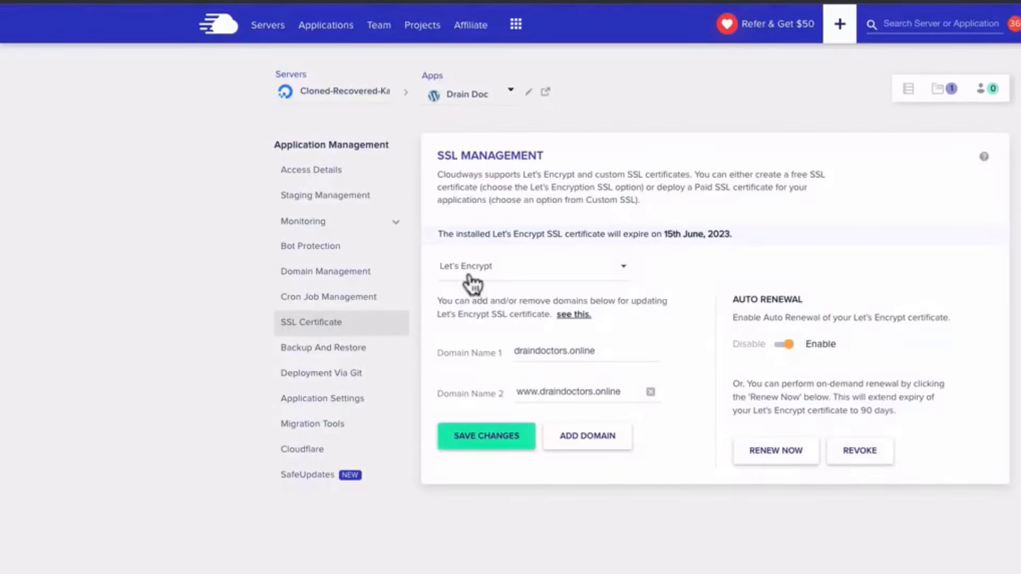
- Keep Let's Encrypt as the certificate type in the SSL settings and select the draindoctors.online entry in Domain Name 1
click(470, 276)
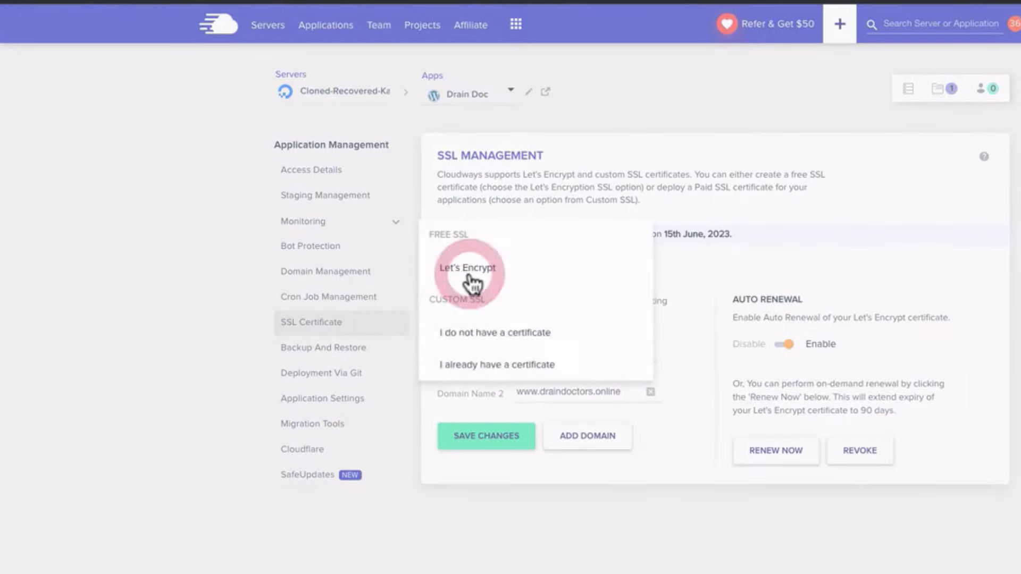
click(470, 270)
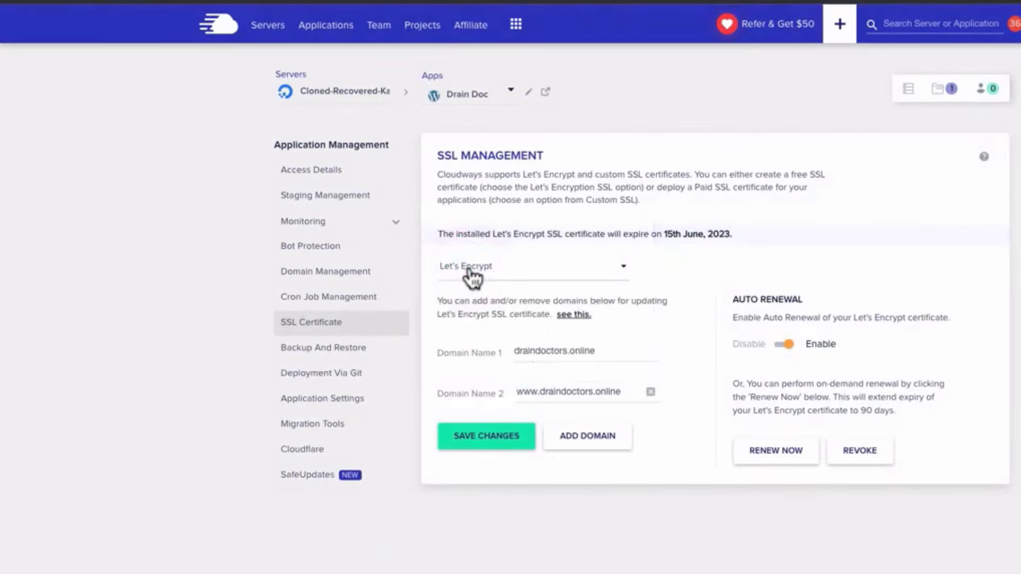
double_click(551, 350)
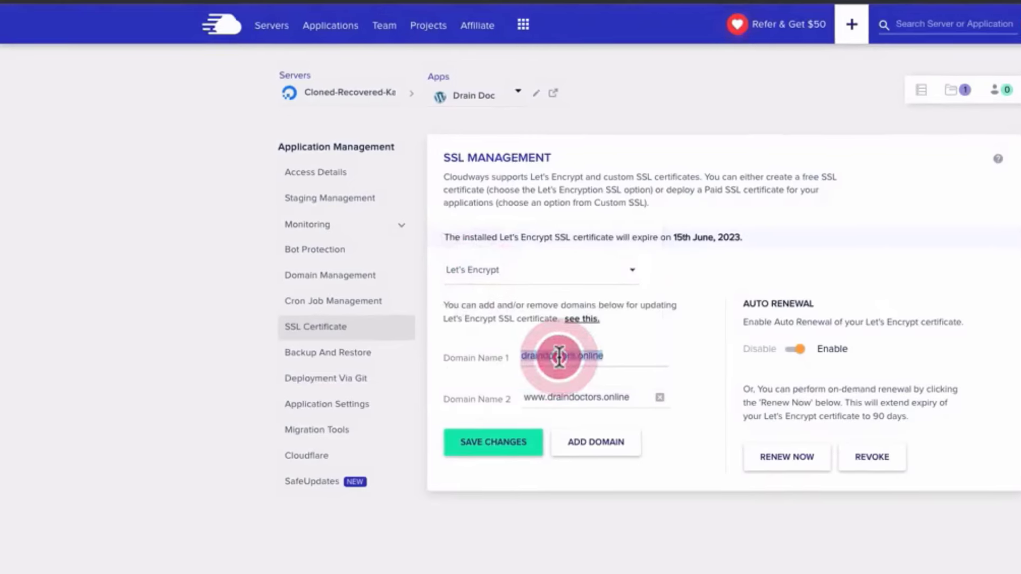